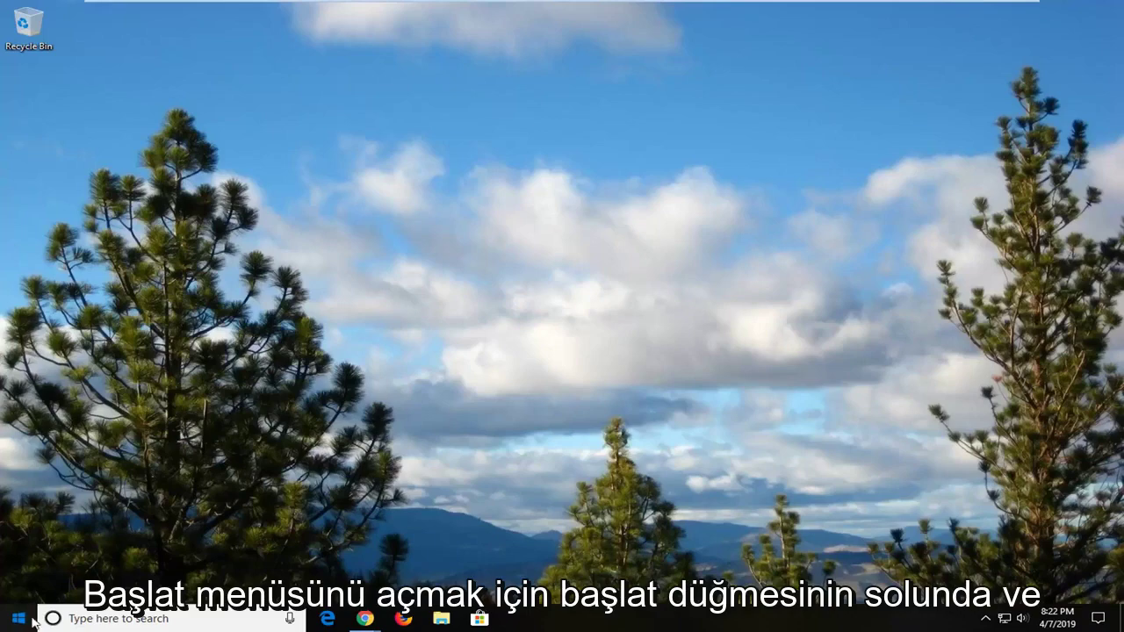
- Search the Start menu for regedit and run Registry Editor as administrator
click(18, 620)
text(gedit)
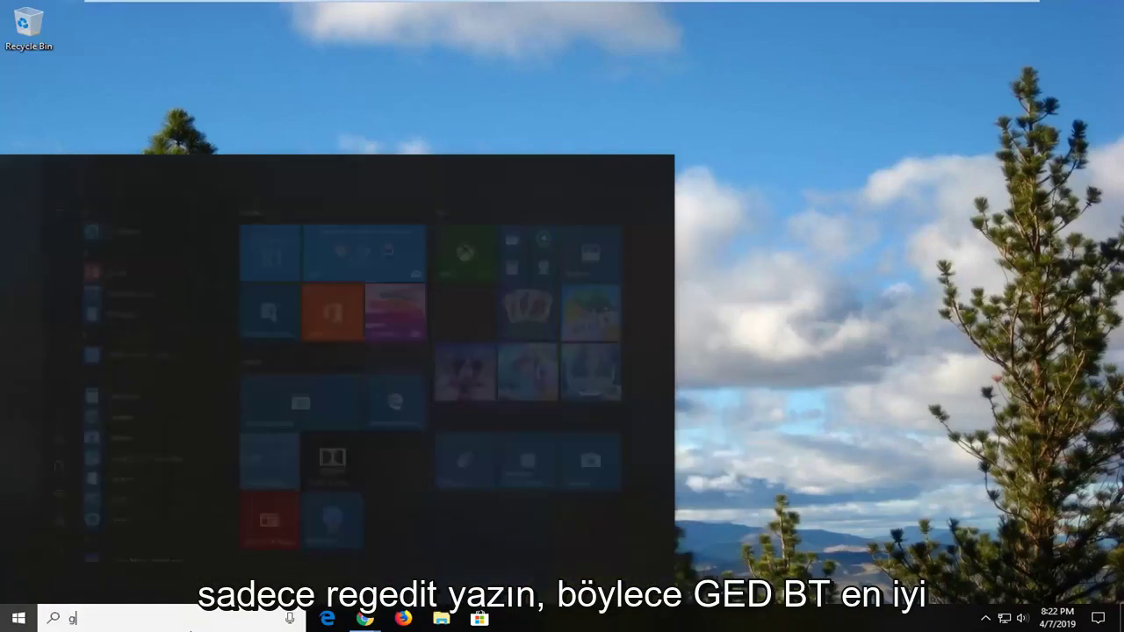
key(ctrl+a)
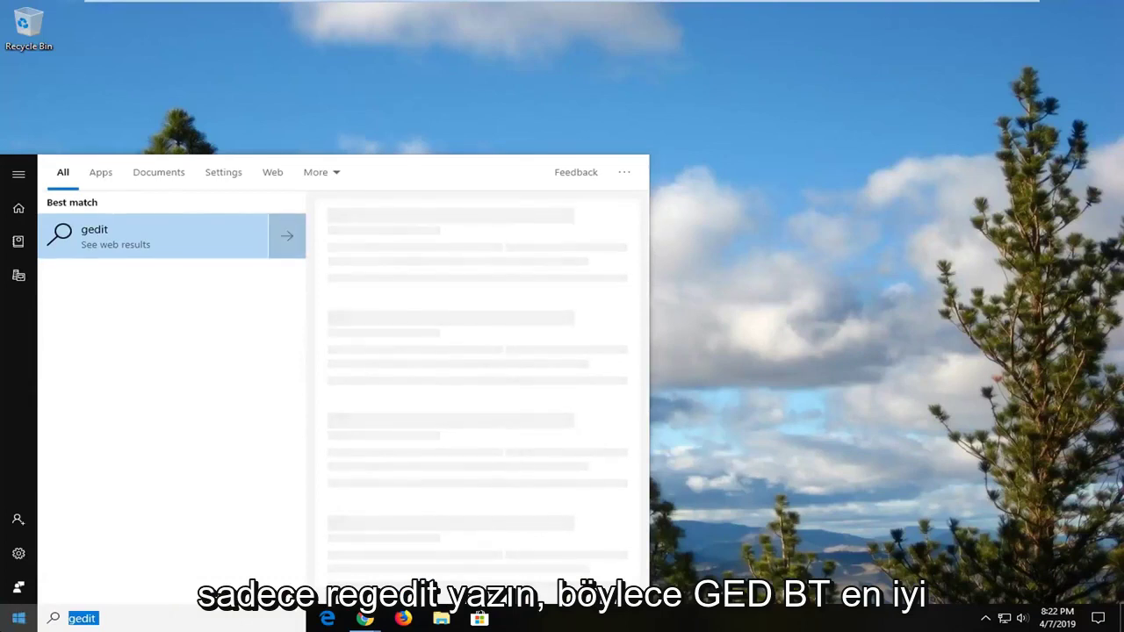
text(regedit)
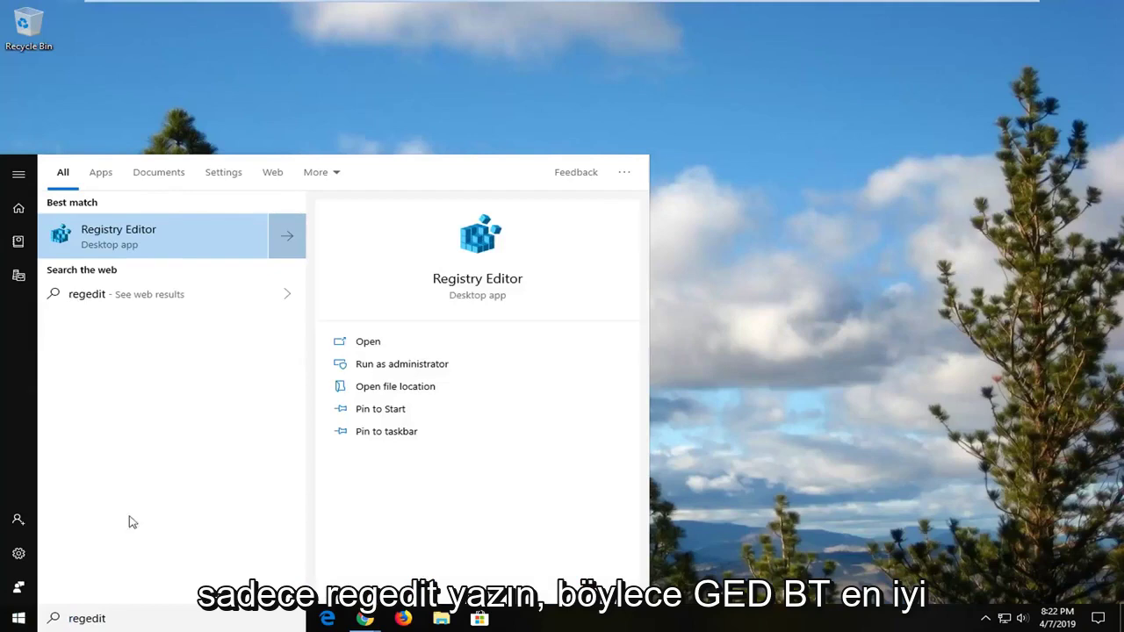
right_click(127, 236)
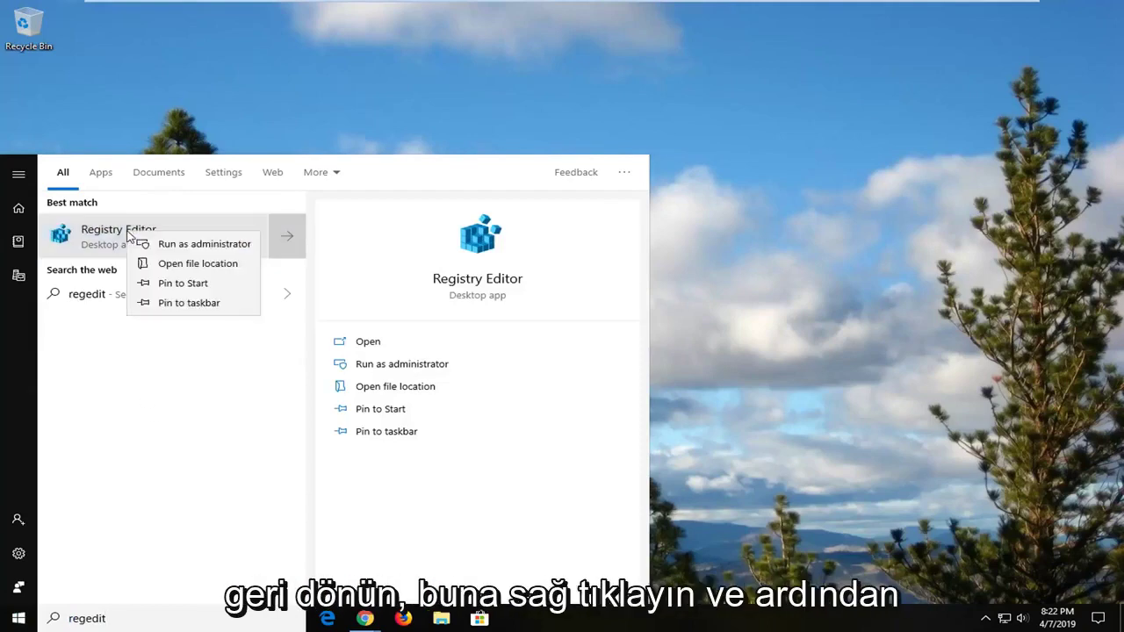
click(181, 251)
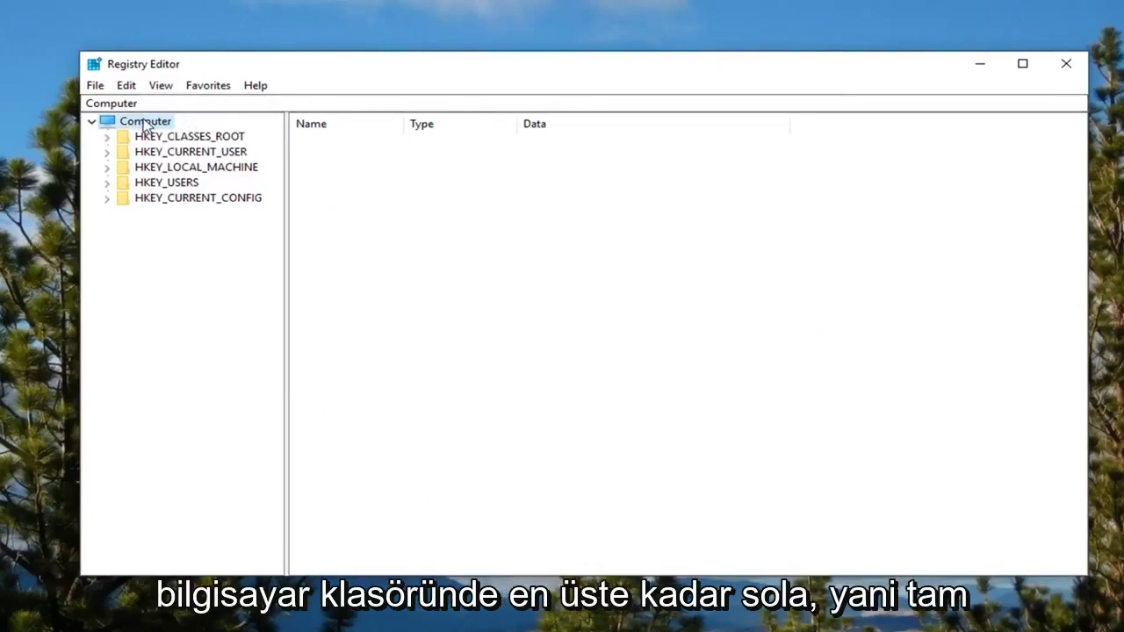
click(91, 122)
click(96, 87)
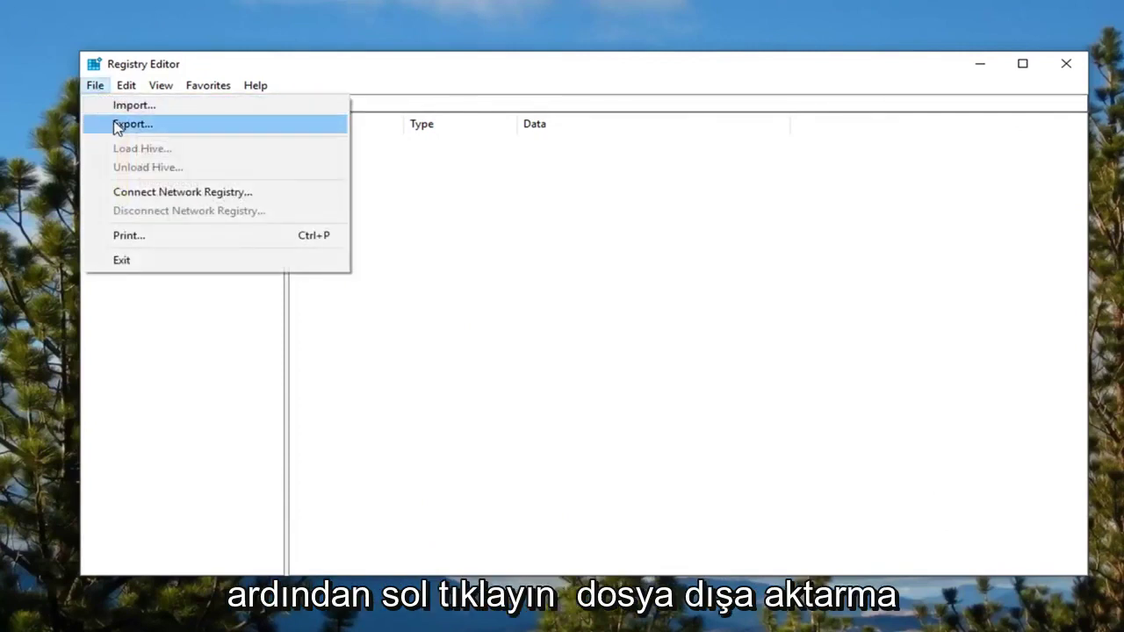
click(115, 125)
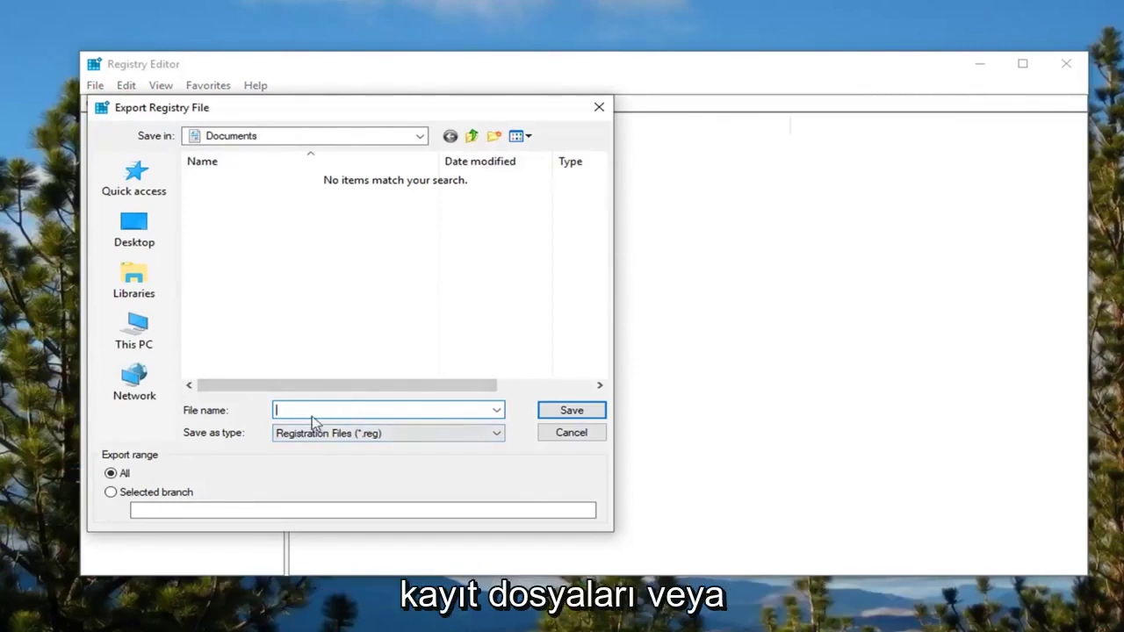
click(314, 438)
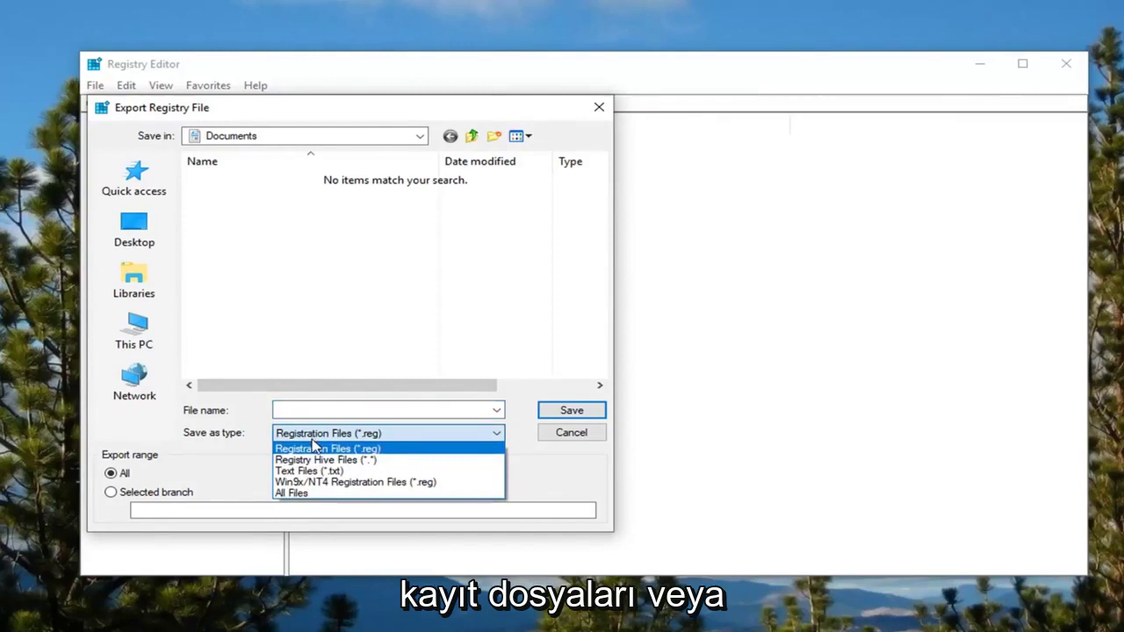
click(349, 449)
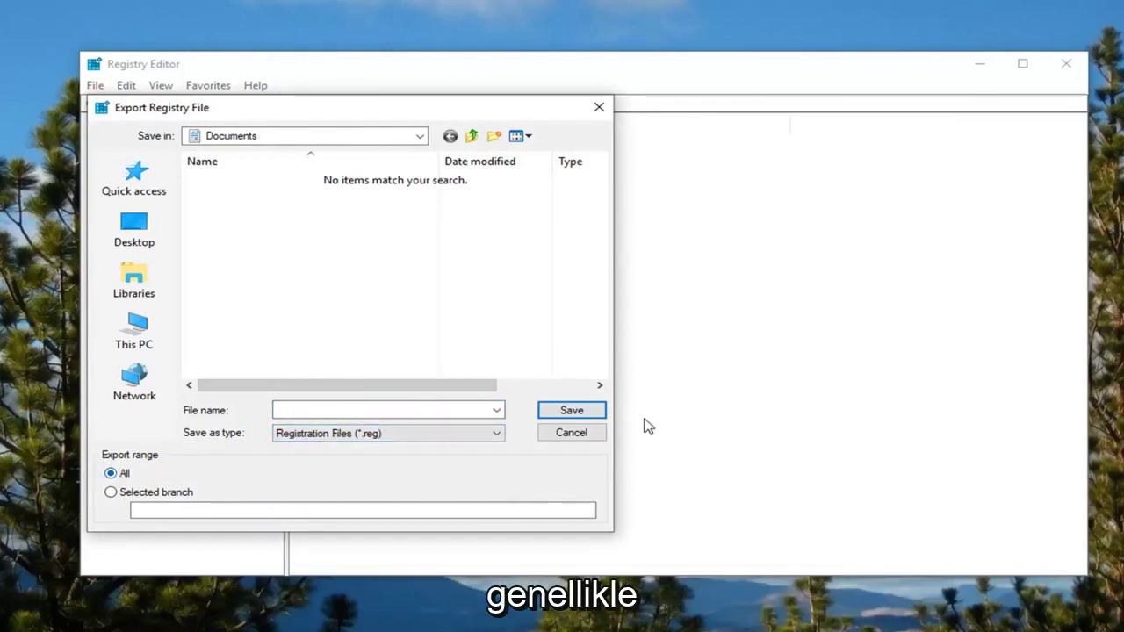
click(312, 417)
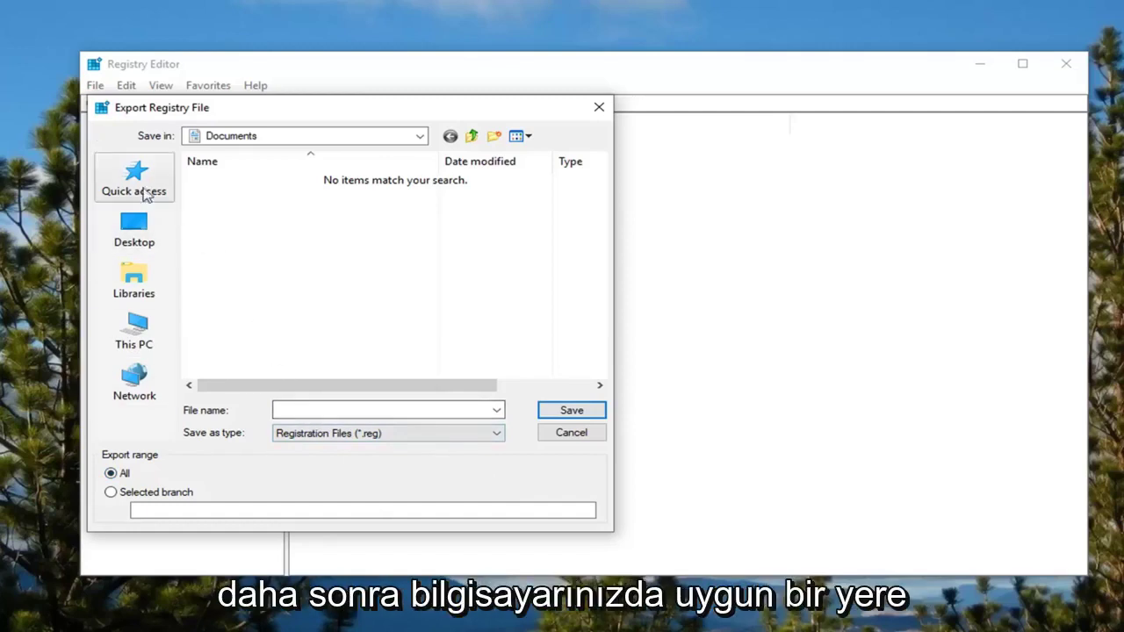
click(134, 236)
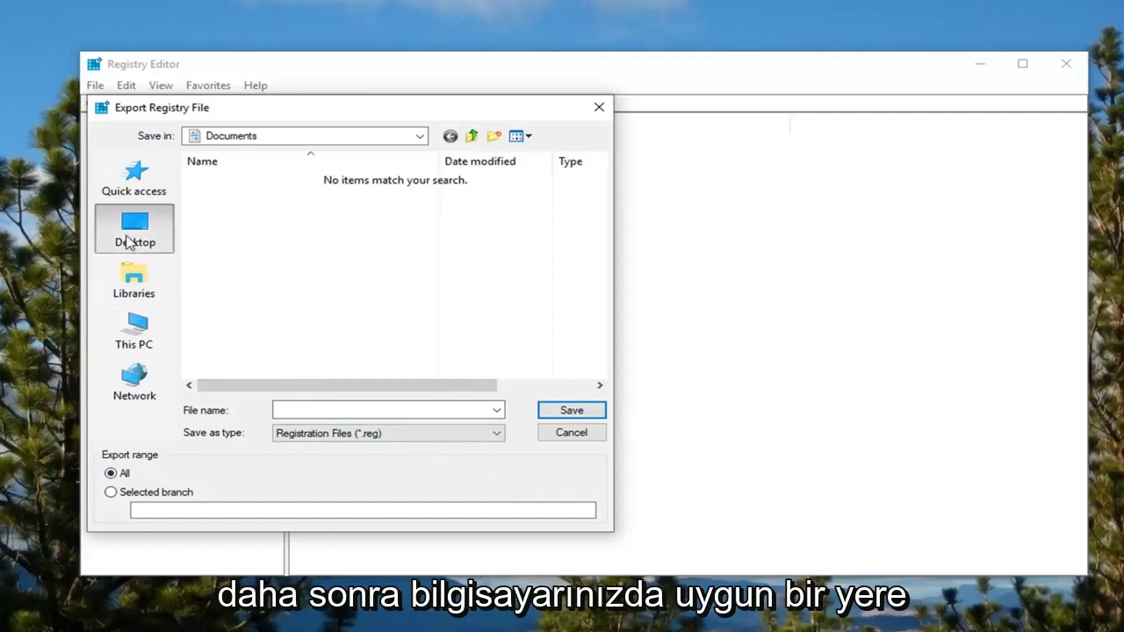
click(567, 430)
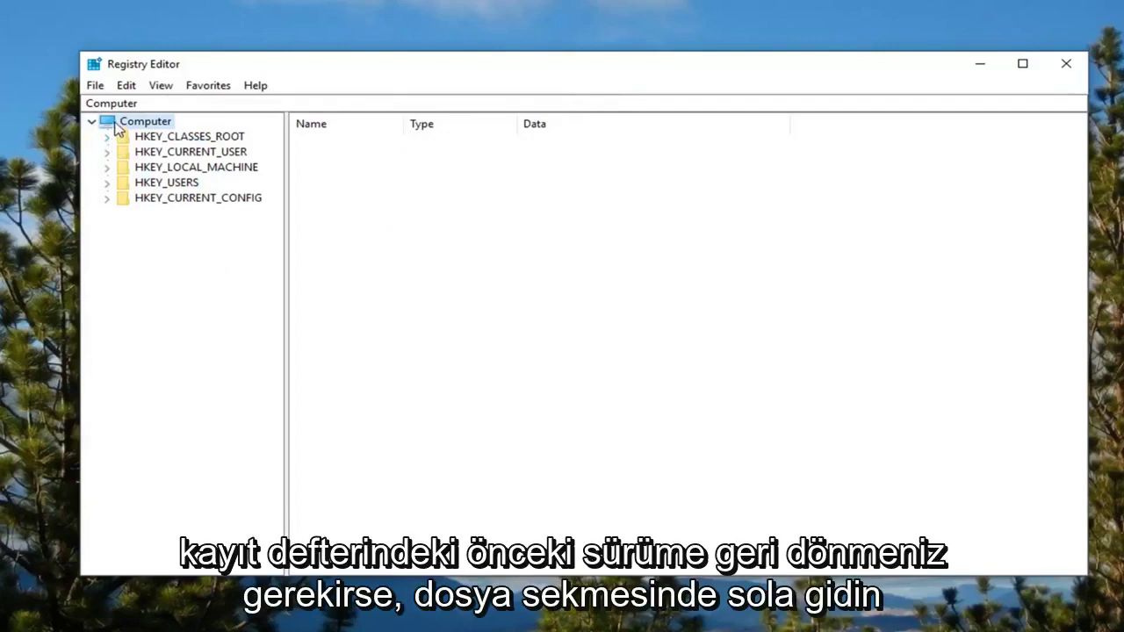
click(95, 86)
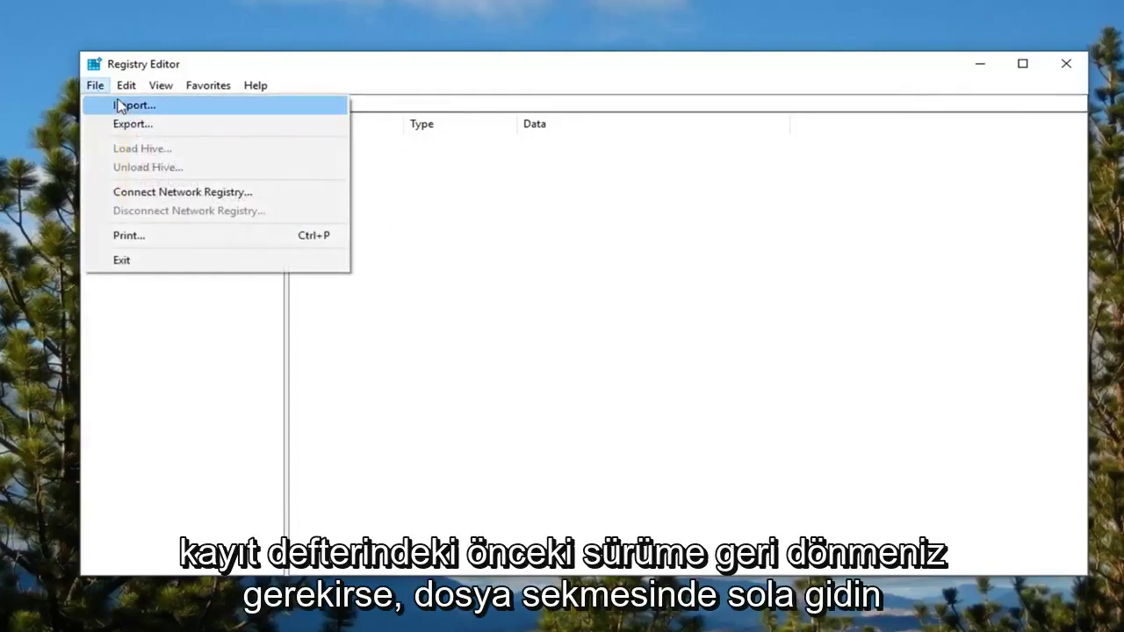
click(132, 105)
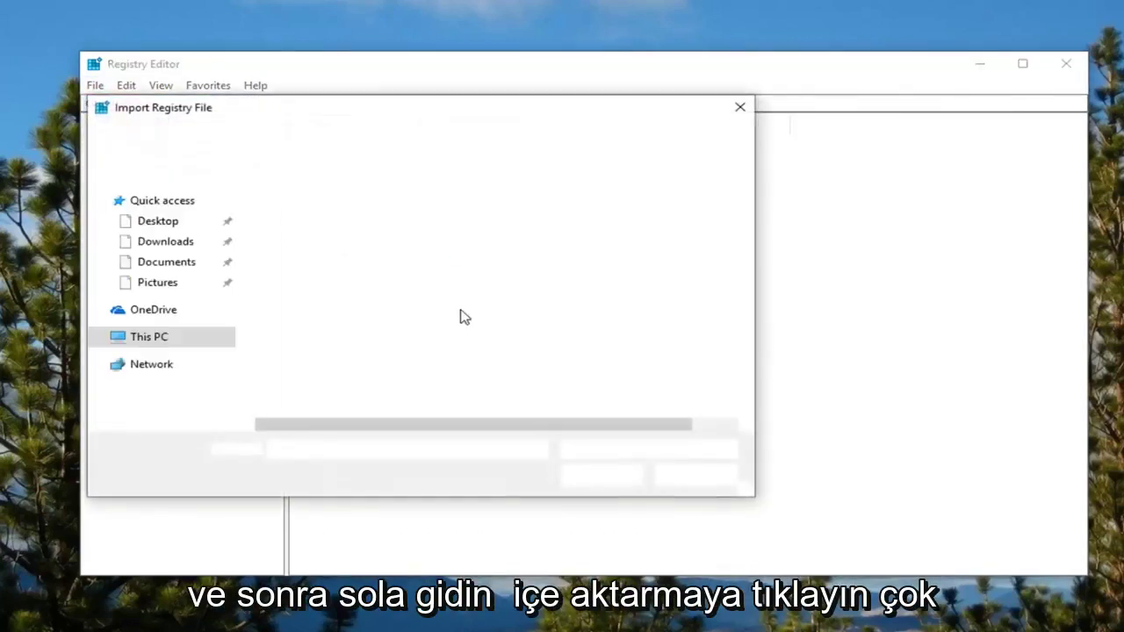
click(747, 109)
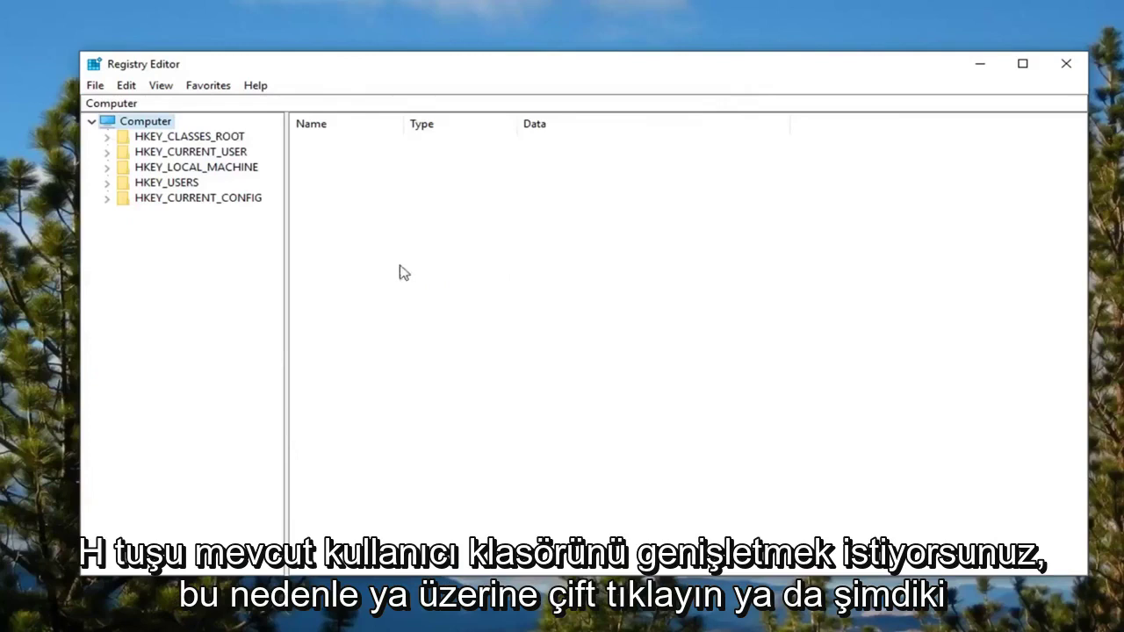
- Navigate to HKEY_CURRENT_USER\Control Panel\Desktop to list its values
click(174, 153)
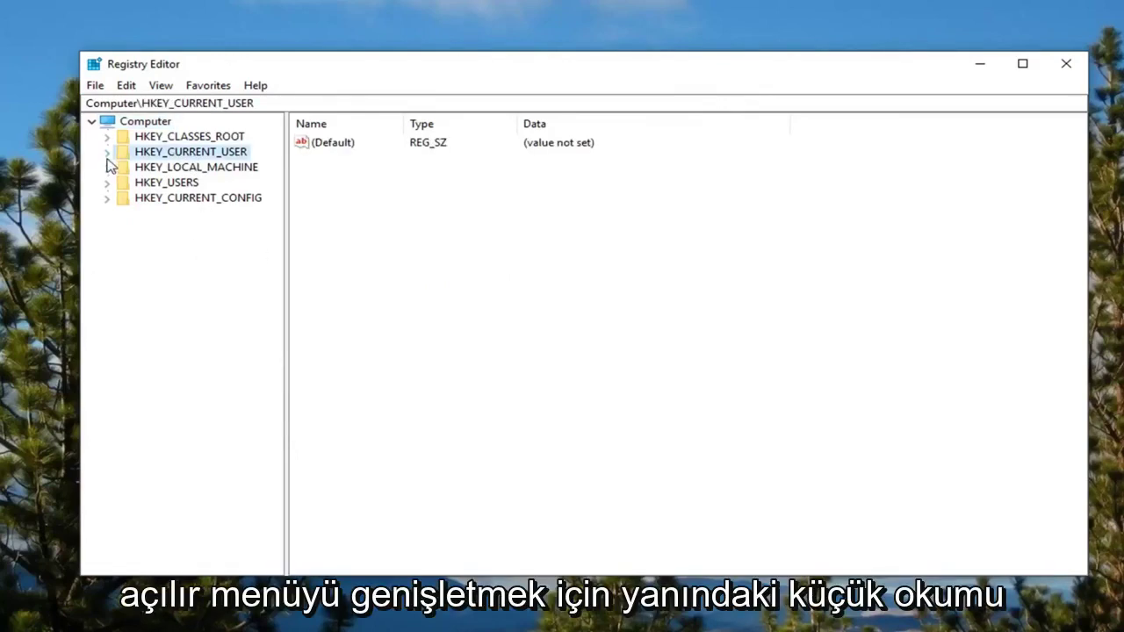
double_click(142, 154)
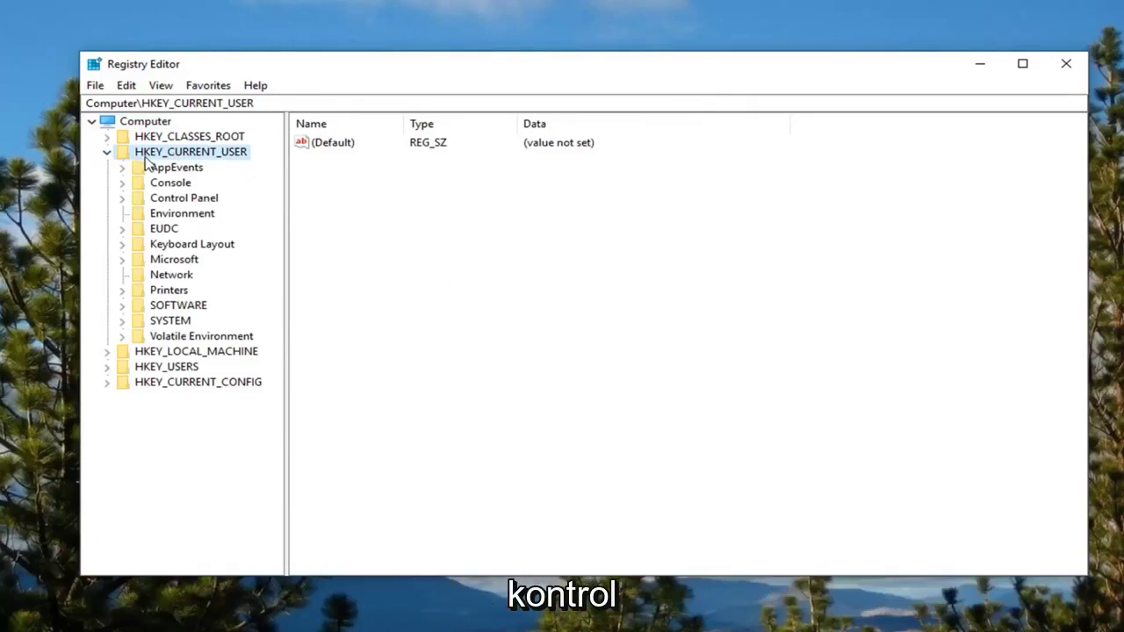
click(173, 202)
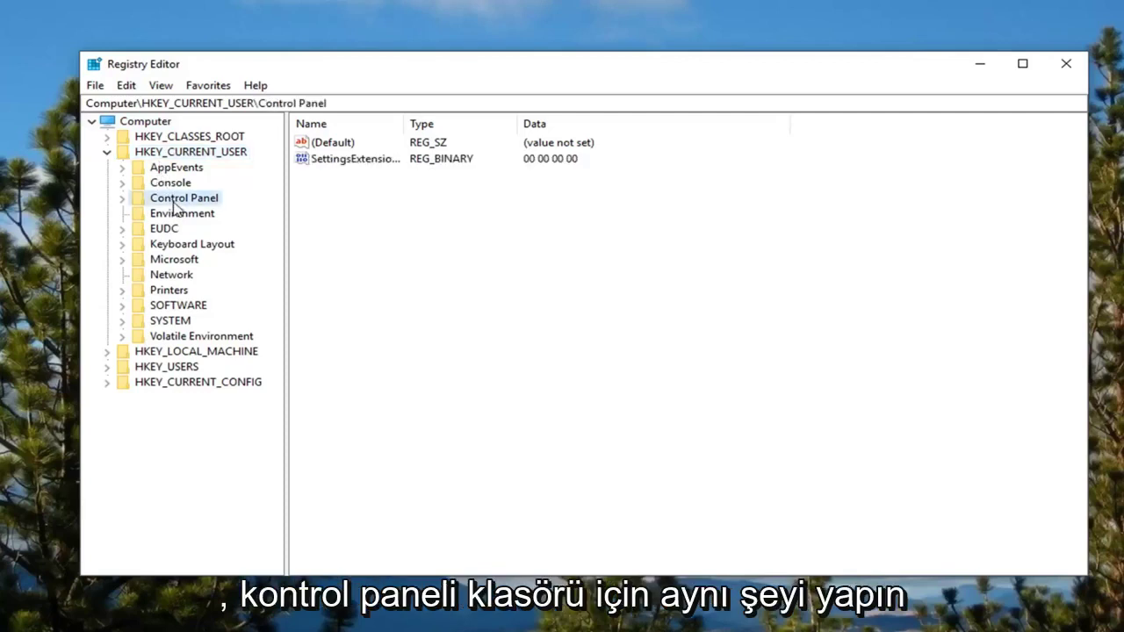
double_click(176, 202)
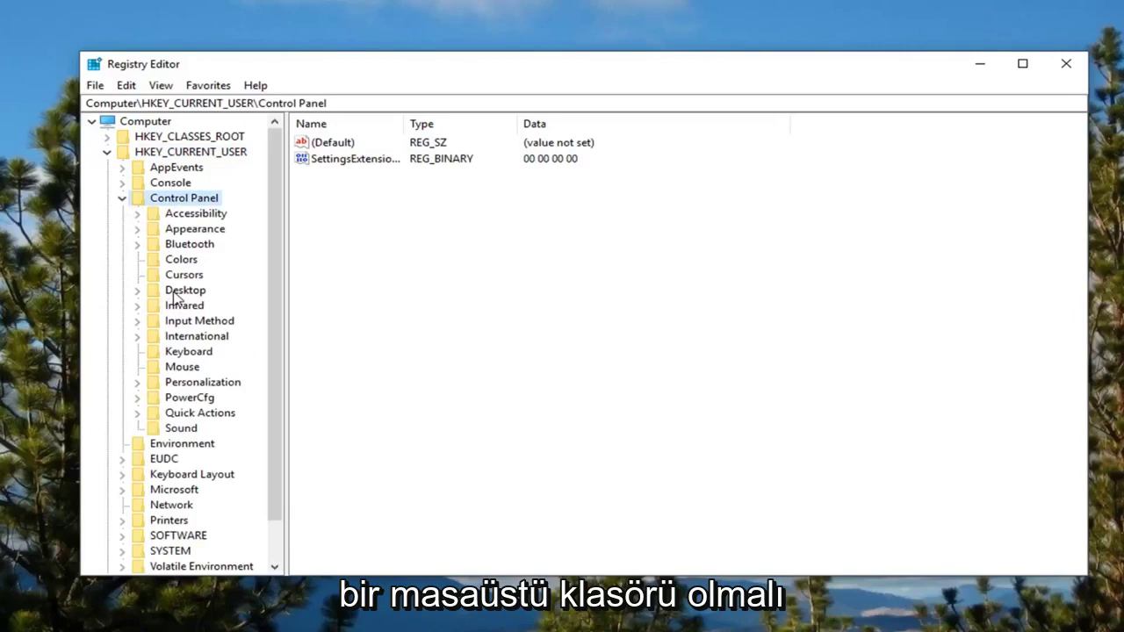
click(176, 296)
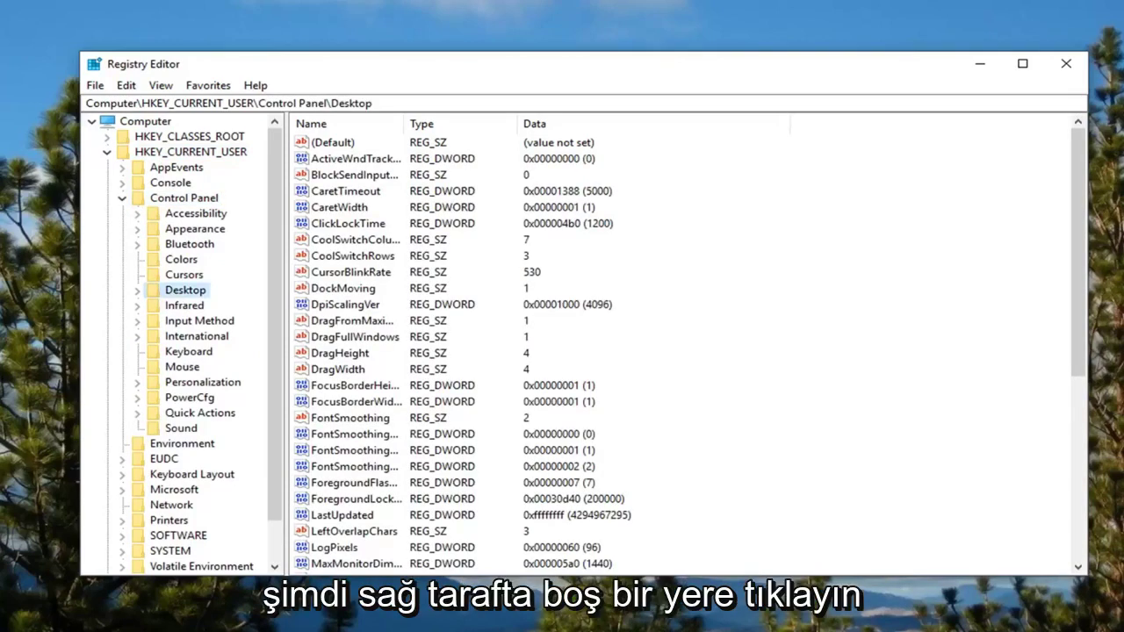
- Create a new string value named 'AutoEndTasks' in the Desktop key
right_click(695, 202)
mouse_move(742, 206)
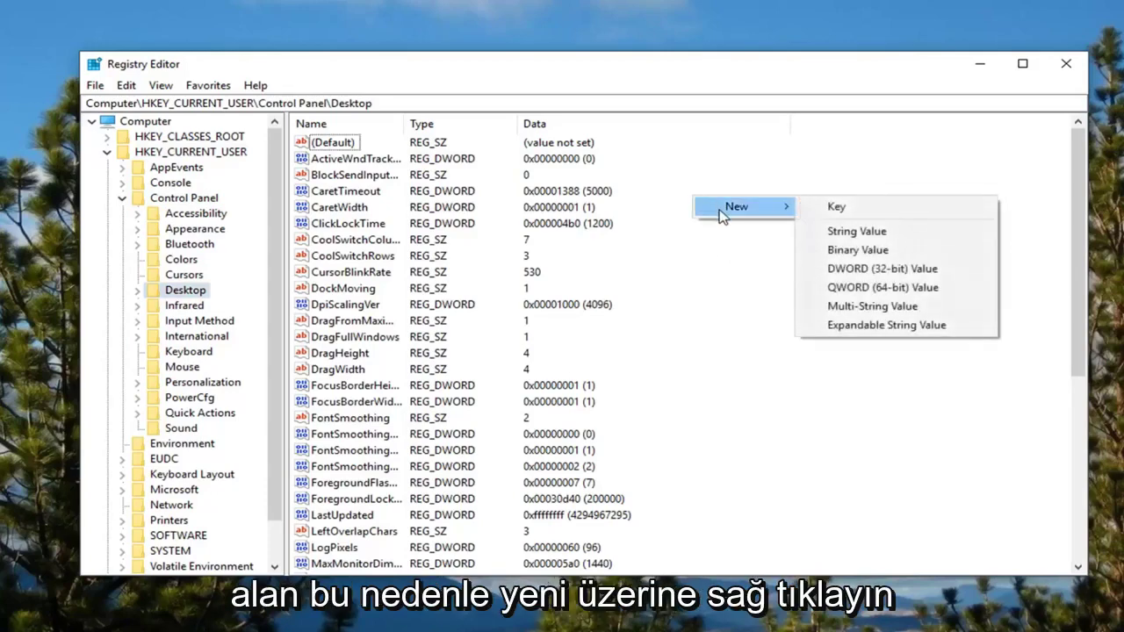
click(859, 231)
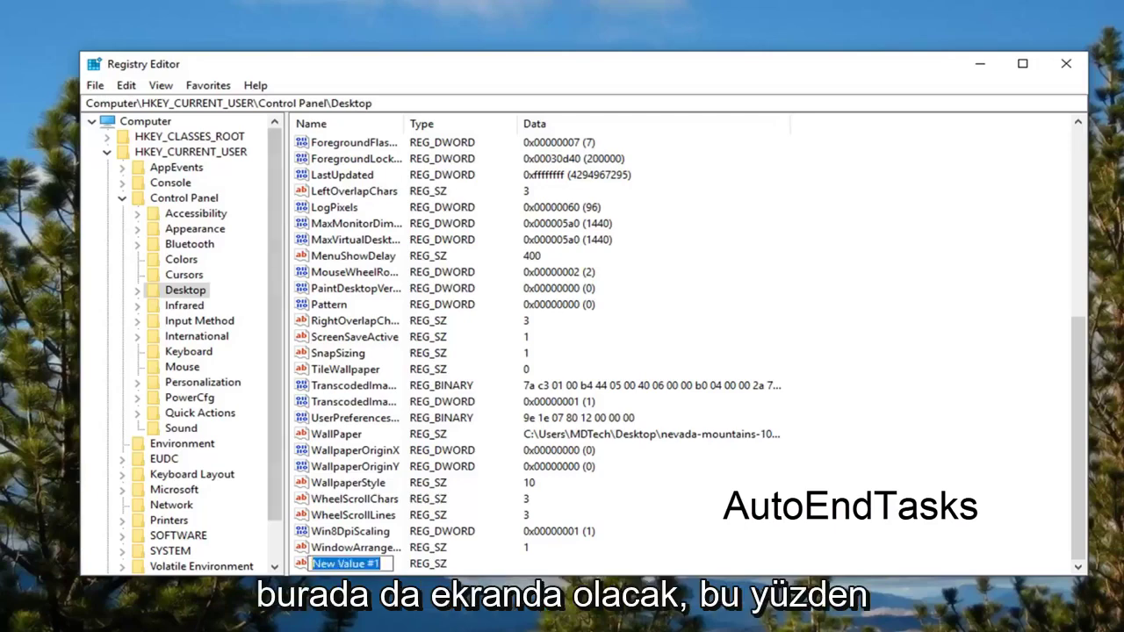
text(Auto)
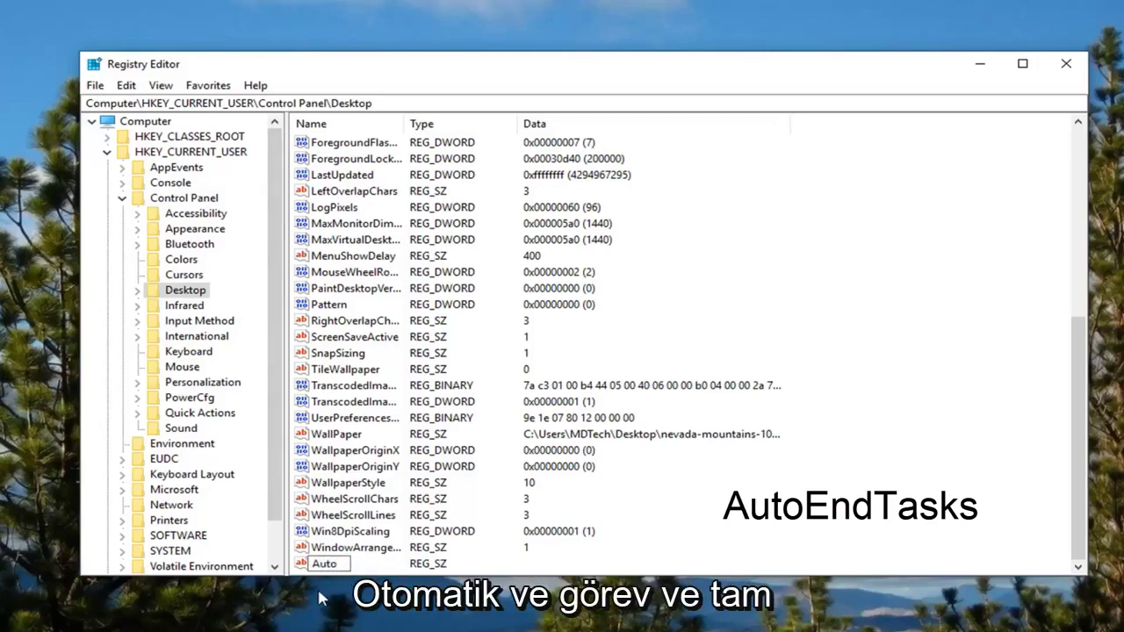
text(EndTas)
text(ks)
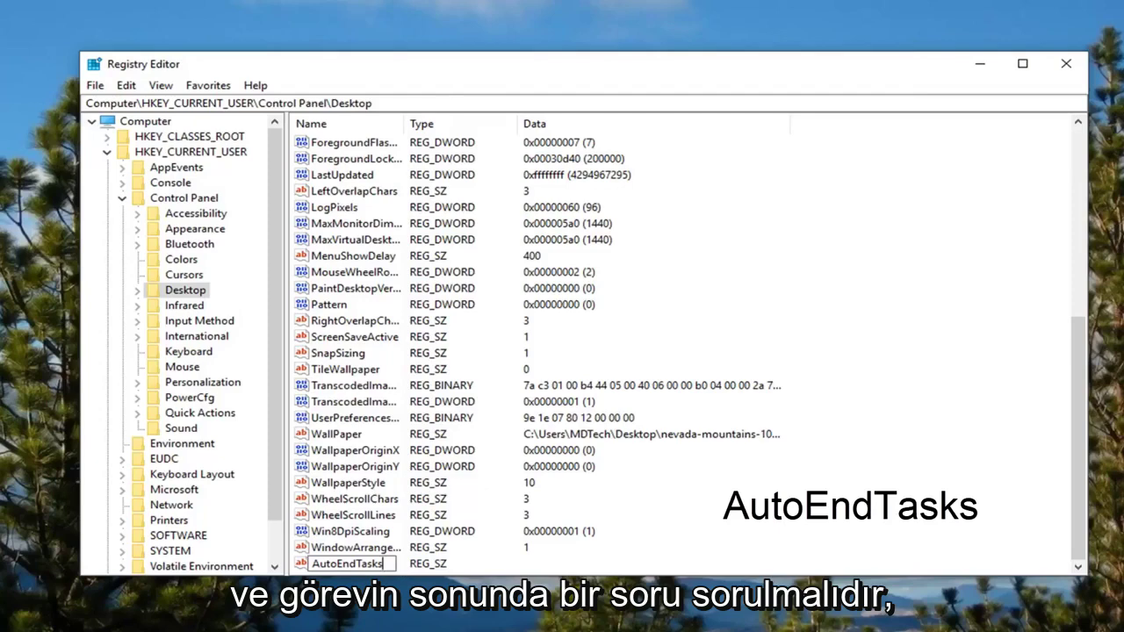
key(Return)
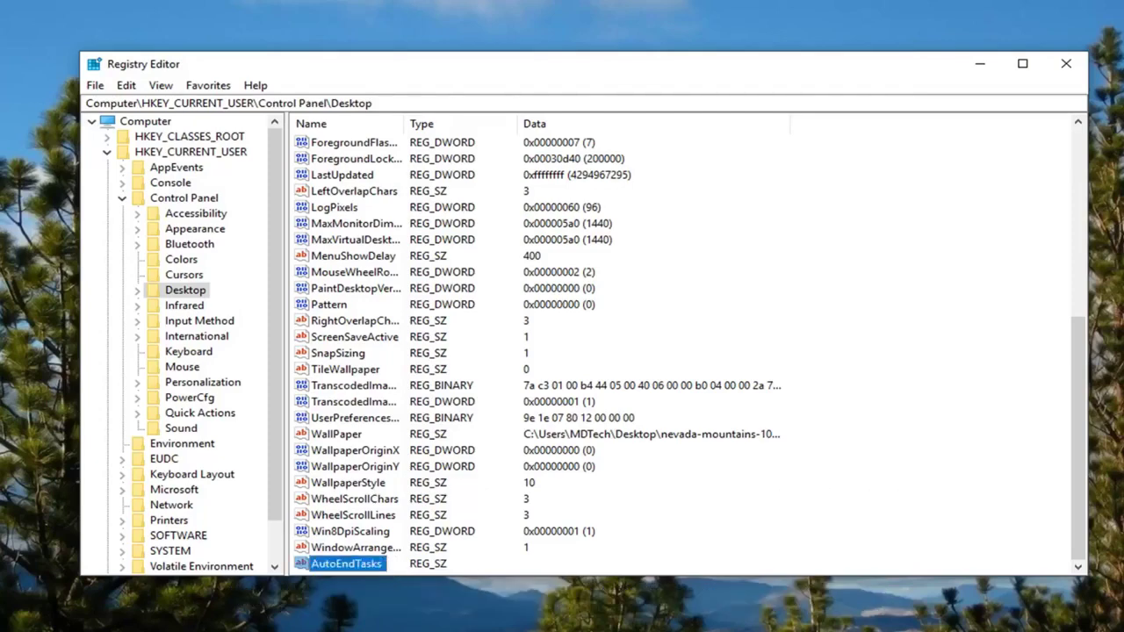
- Change the AutoEndTasks value data to 1 and save it
double_click(349, 567)
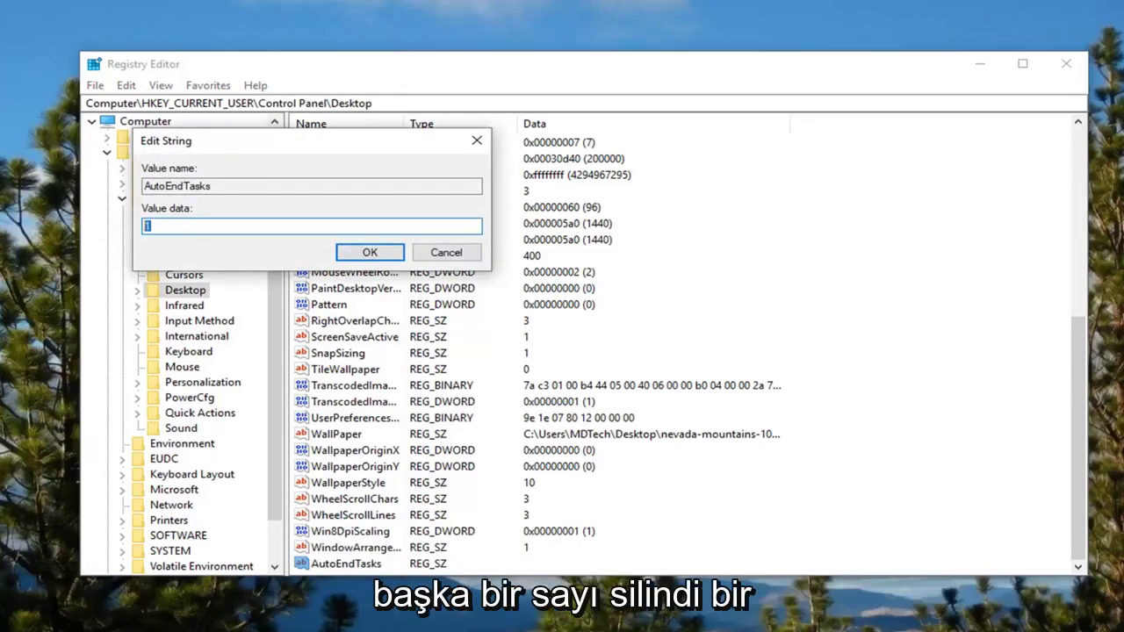
key(BackSpace)
text(1)
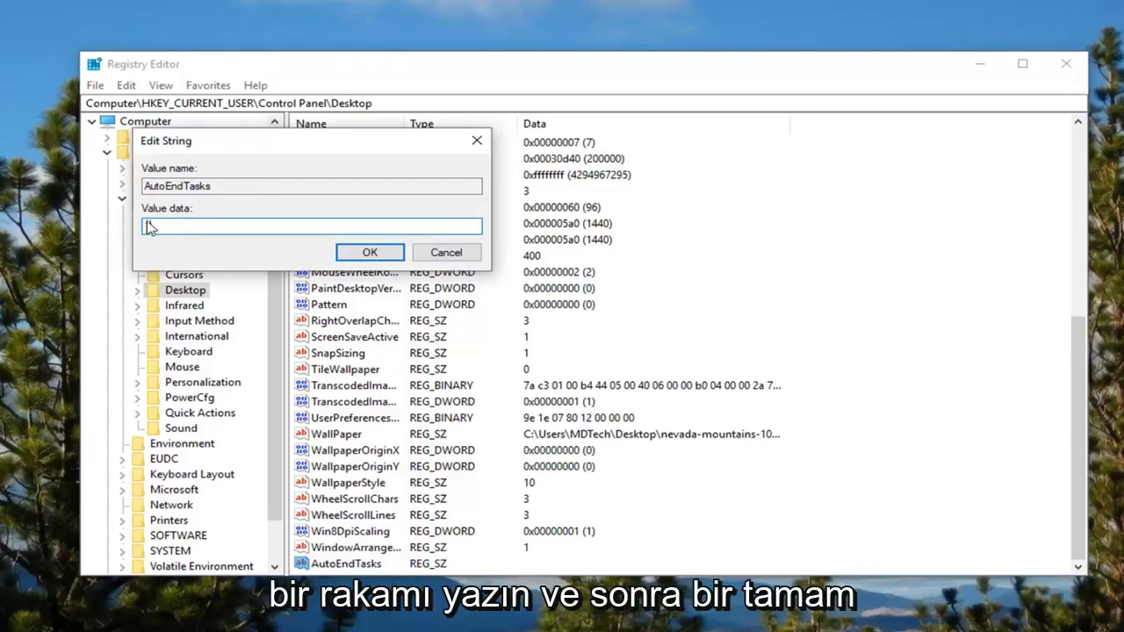
click(372, 254)
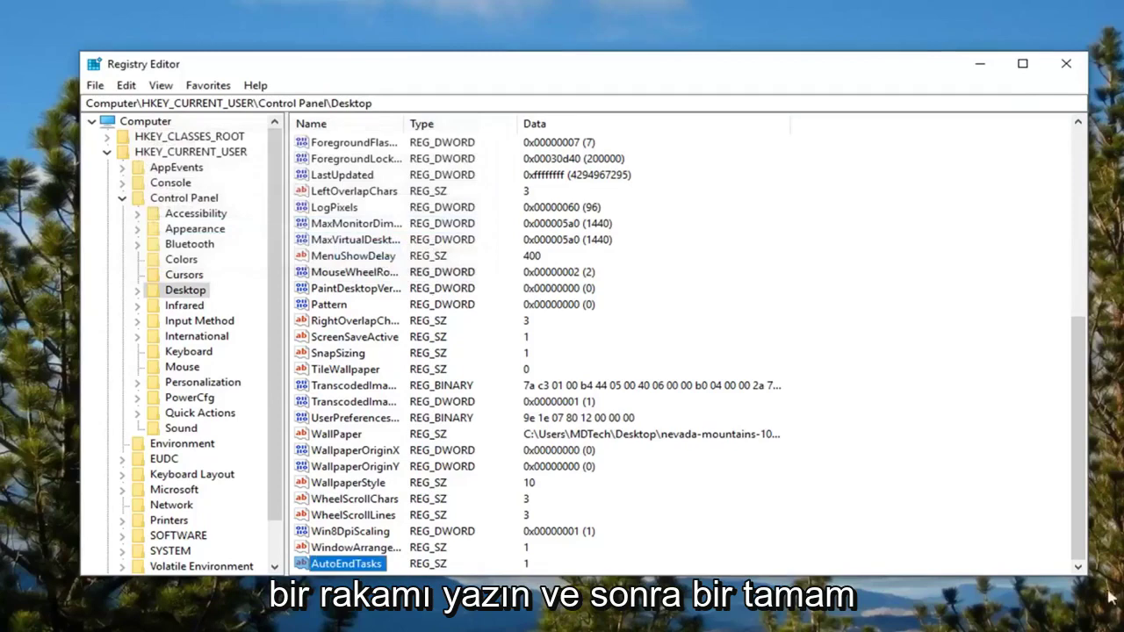